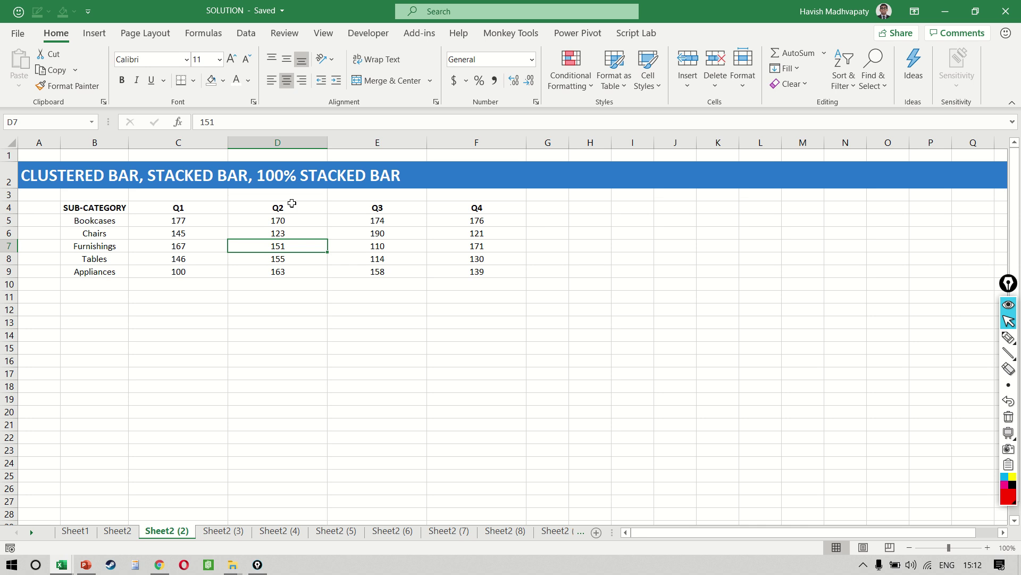
Insert a Clustered Bar chart from the whole sub-category table with its Q1 to Q4 columns
key(ctrl+a)
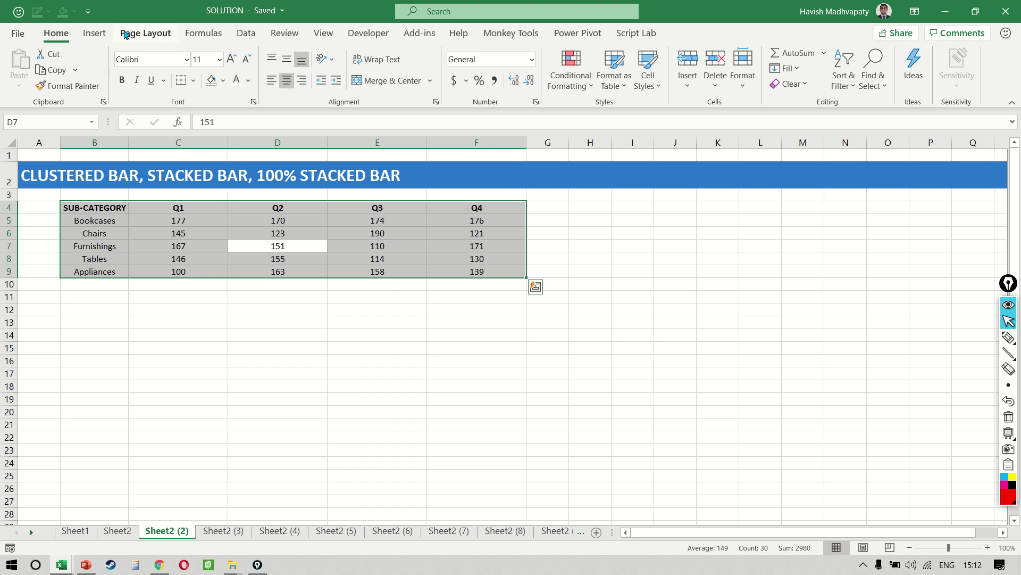
click(94, 33)
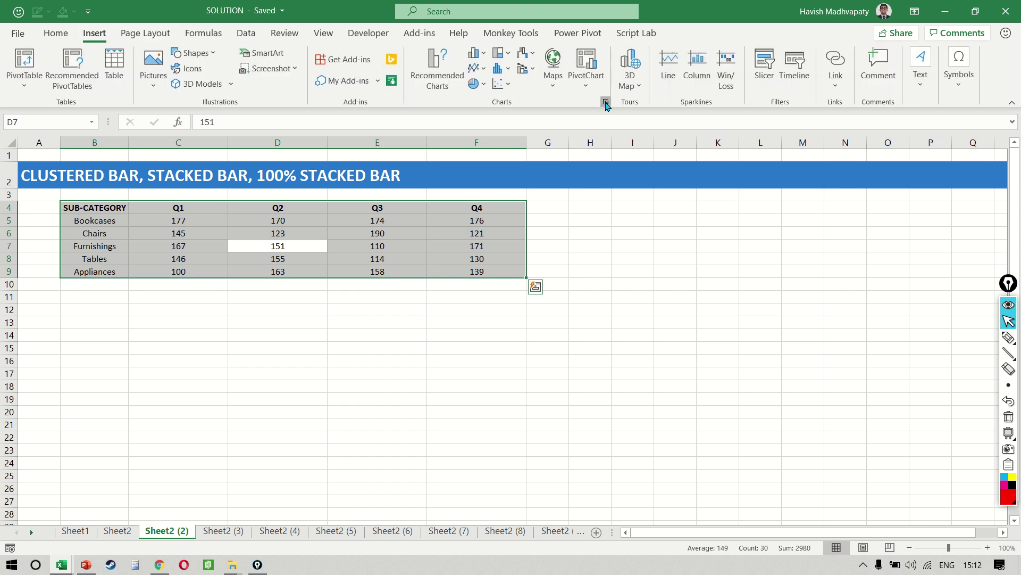
click(607, 102)
click(398, 107)
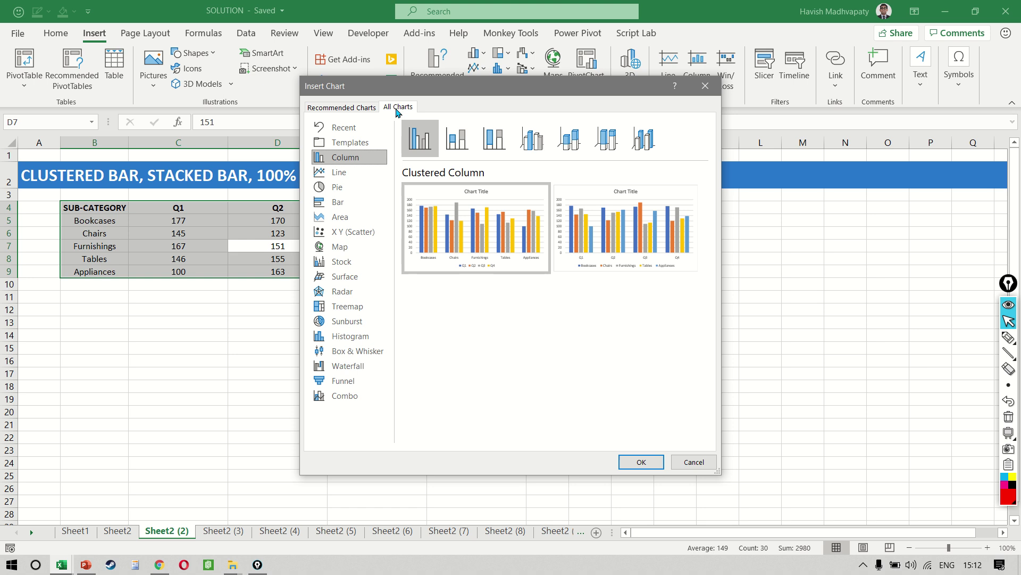
click(340, 204)
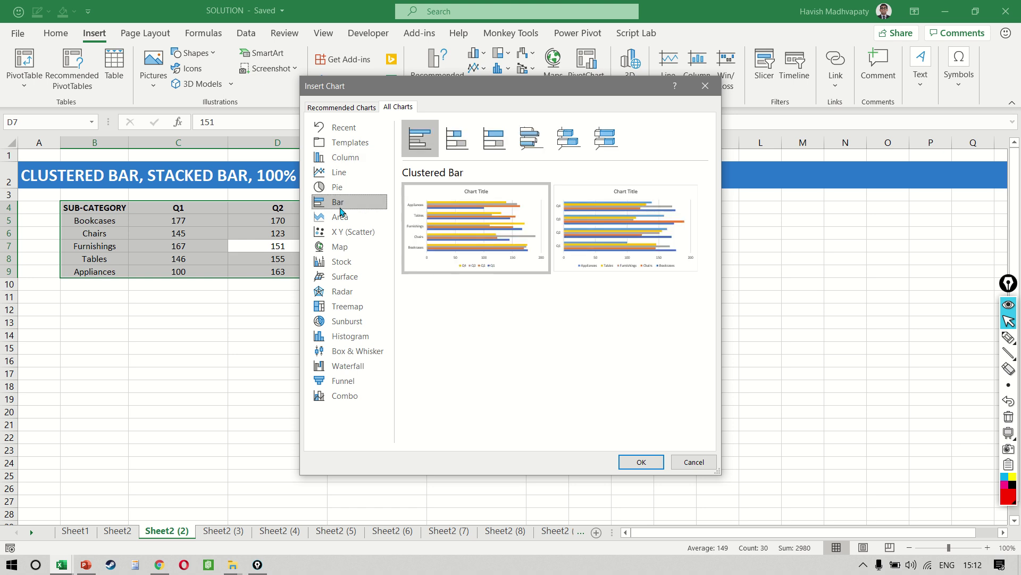
mouse_move(490, 208)
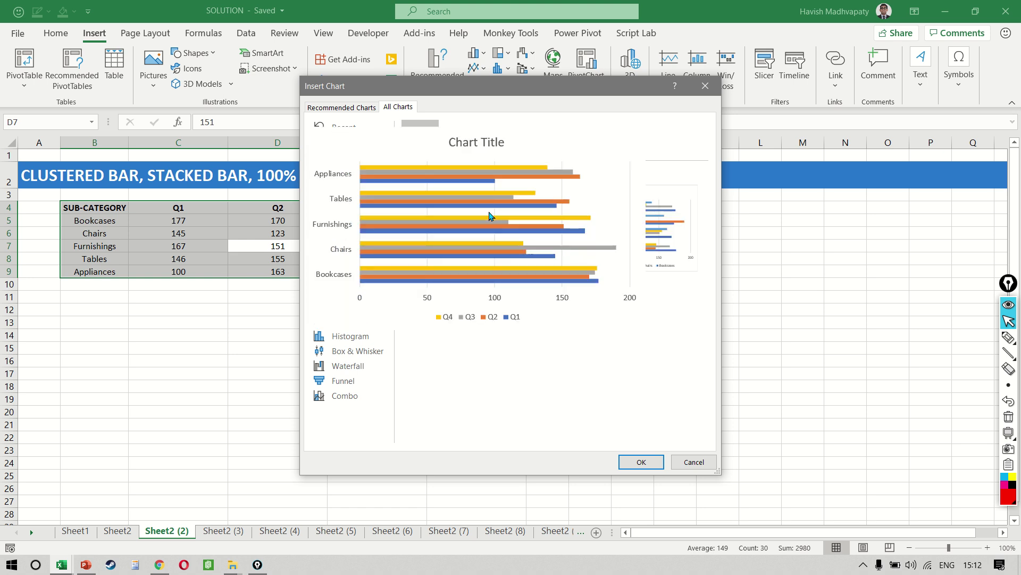
click(642, 461)
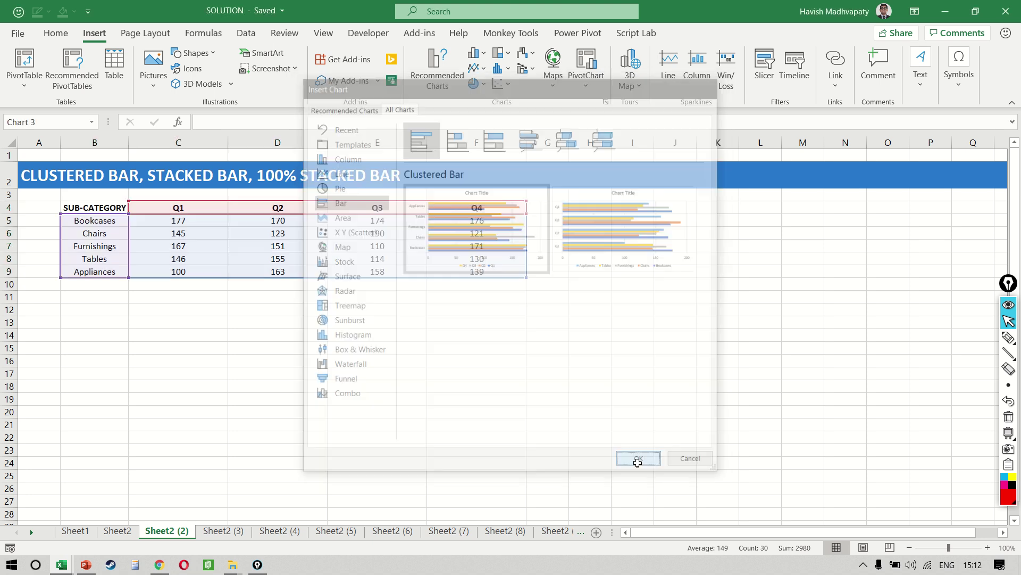
Resize the bar chart to a tall shape spanning about columns D to F and rows 5 to 27, and delete its title
drag(673, 337, 527, 340)
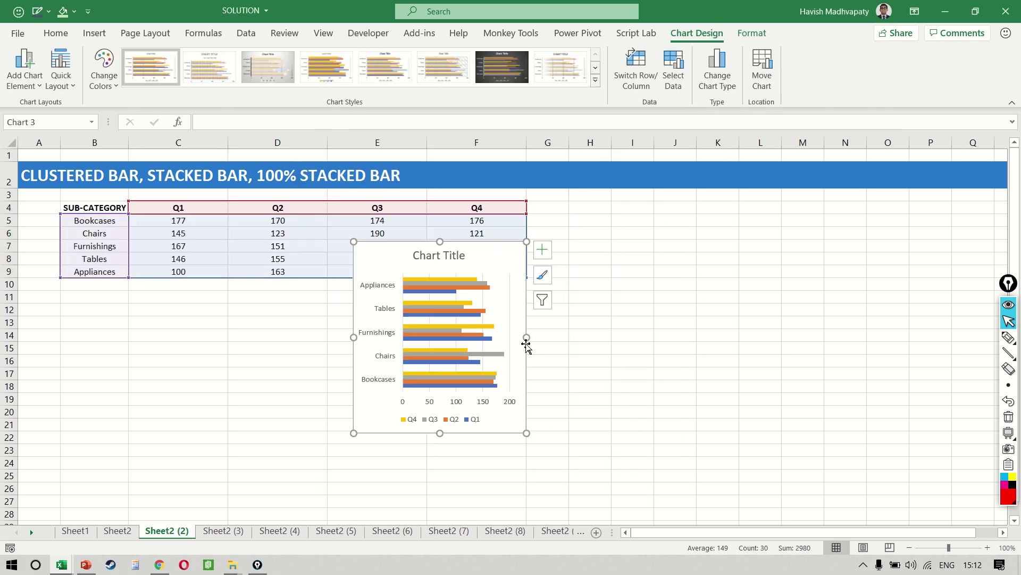
drag(440, 433, 440, 500)
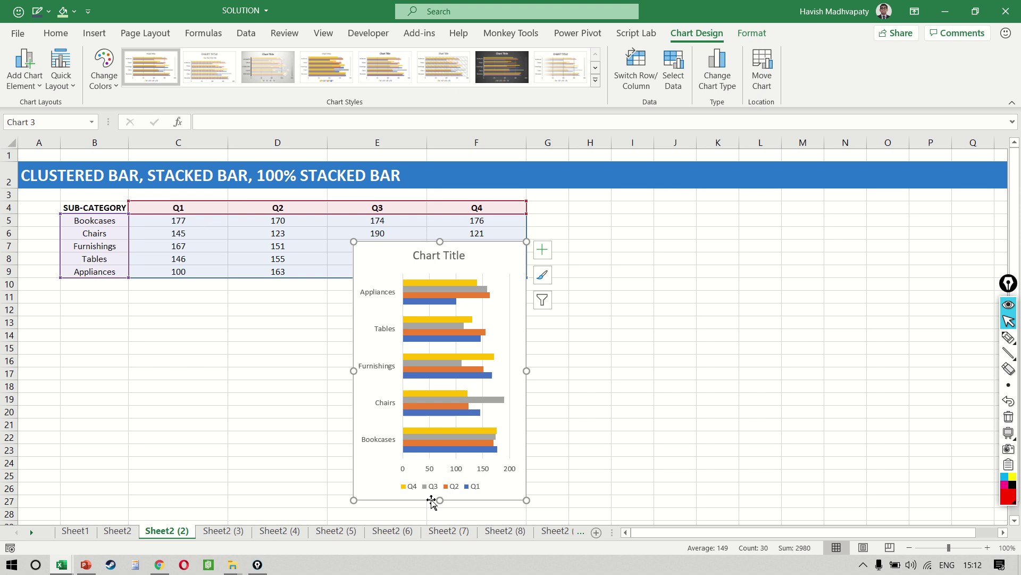
click(449, 255)
key(Delete)
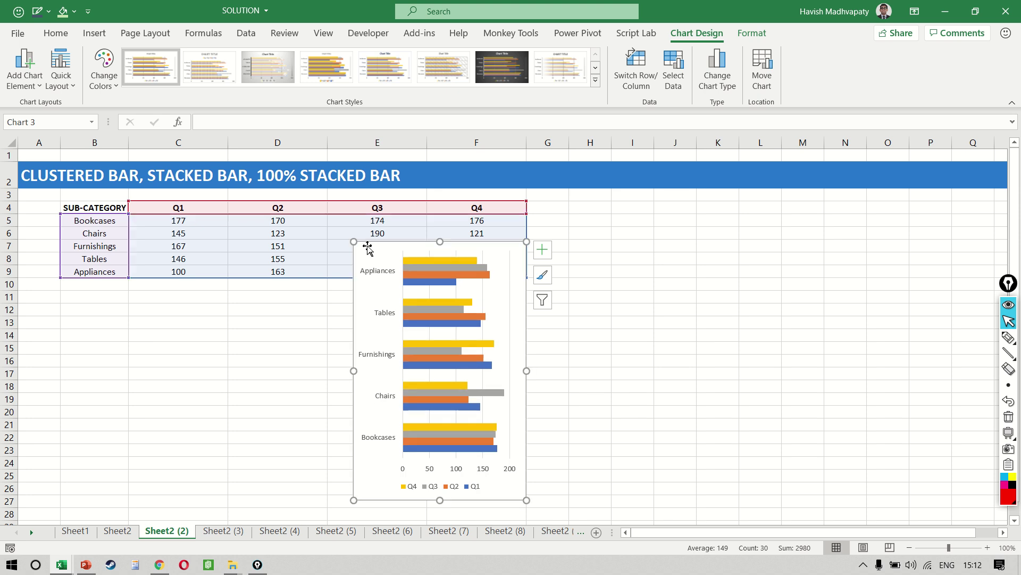
drag(354, 242, 305, 220)
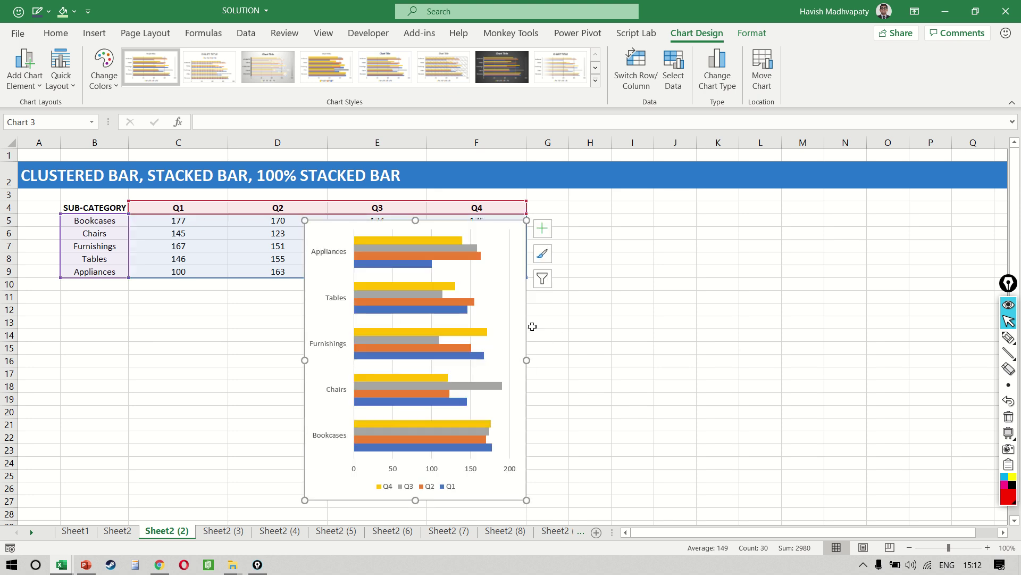
drag(527, 360, 507, 372)
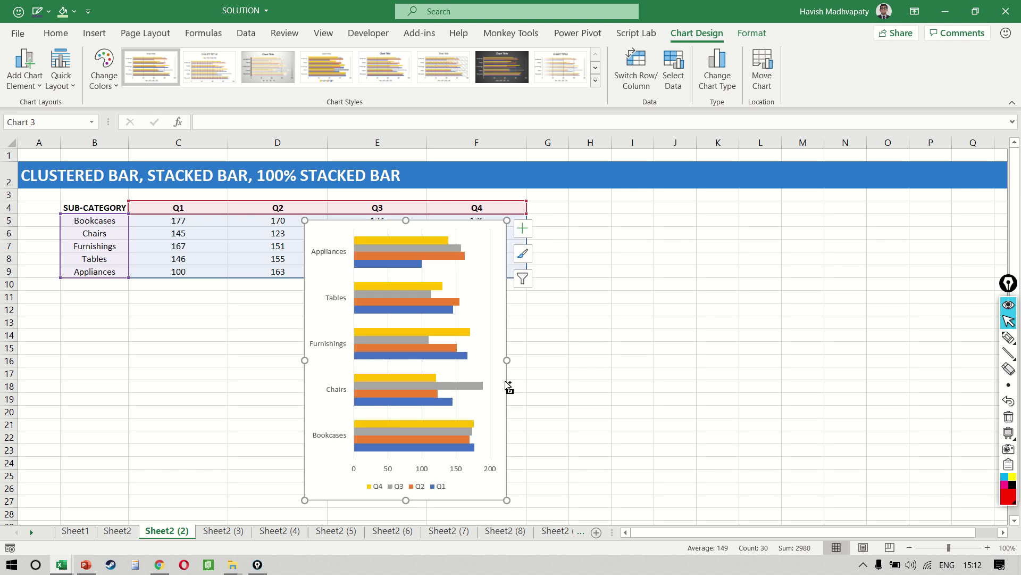
Duplicate the bar chart and place the copy directly beside the original
key(ctrl+c)
click(694, 402)
key(ctrl+v)
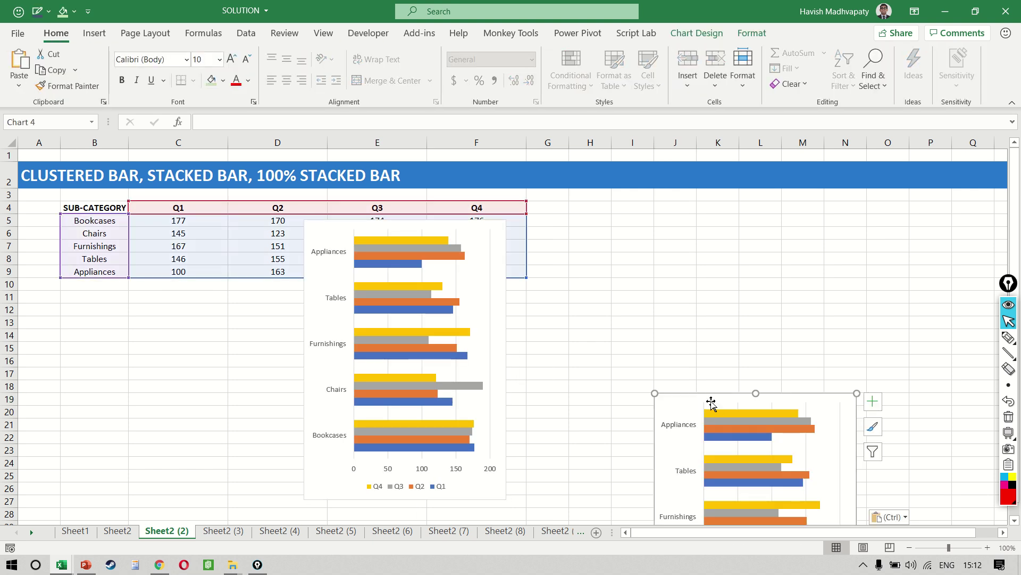
click(712, 403)
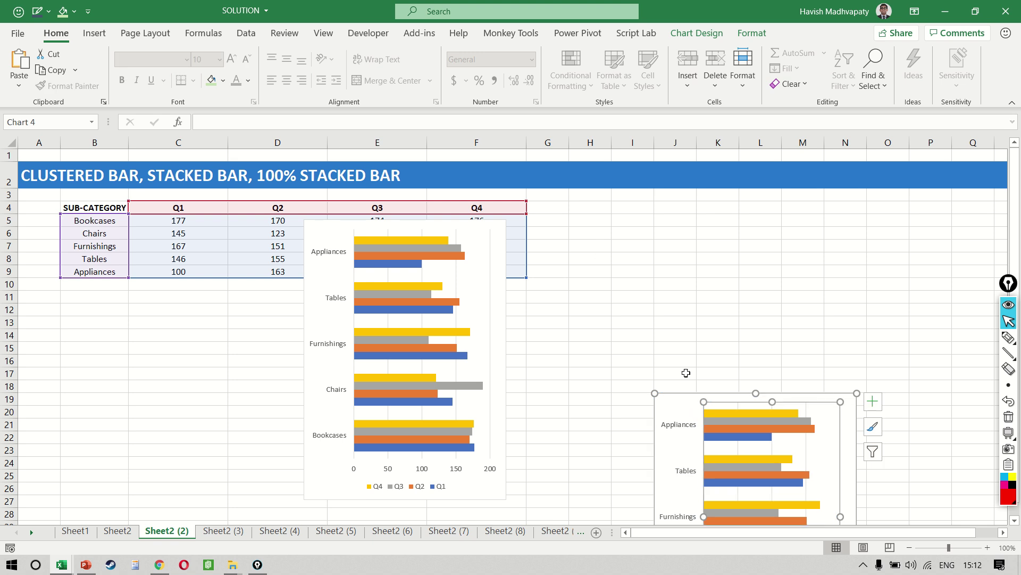
drag(686, 394, 551, 225)
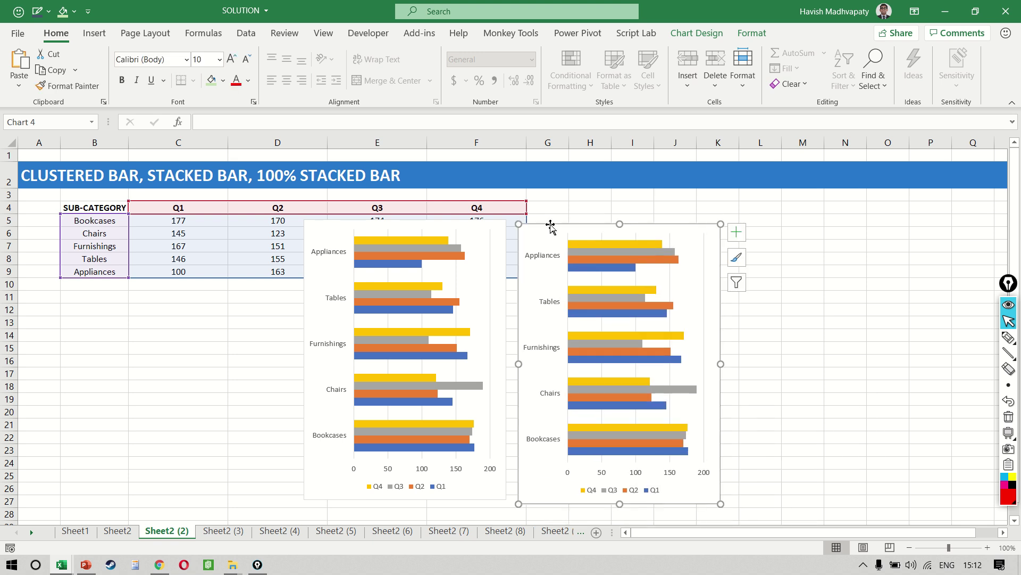
Change the duplicated chart's type to Clustered Column
click(706, 33)
click(729, 73)
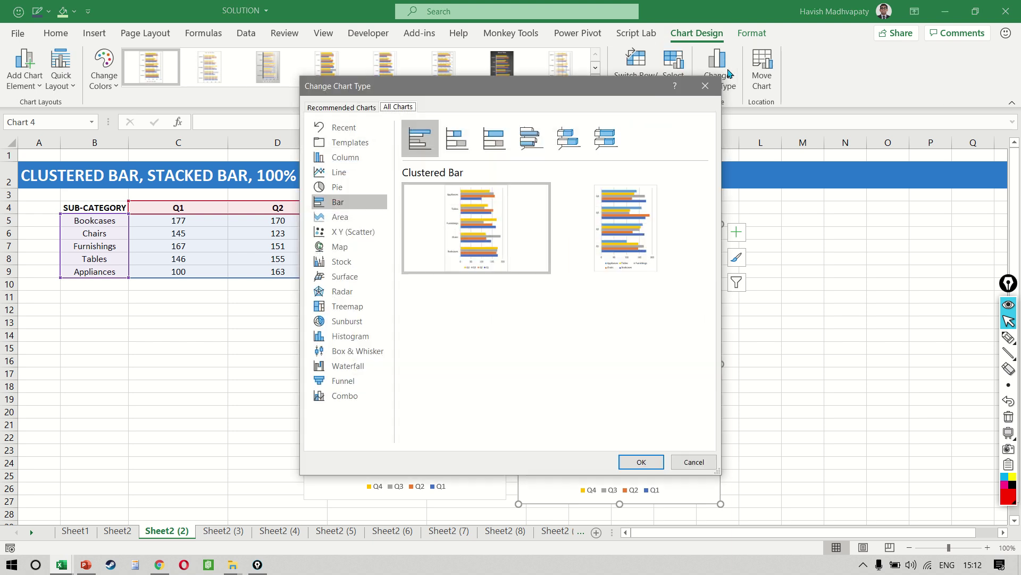
click(335, 158)
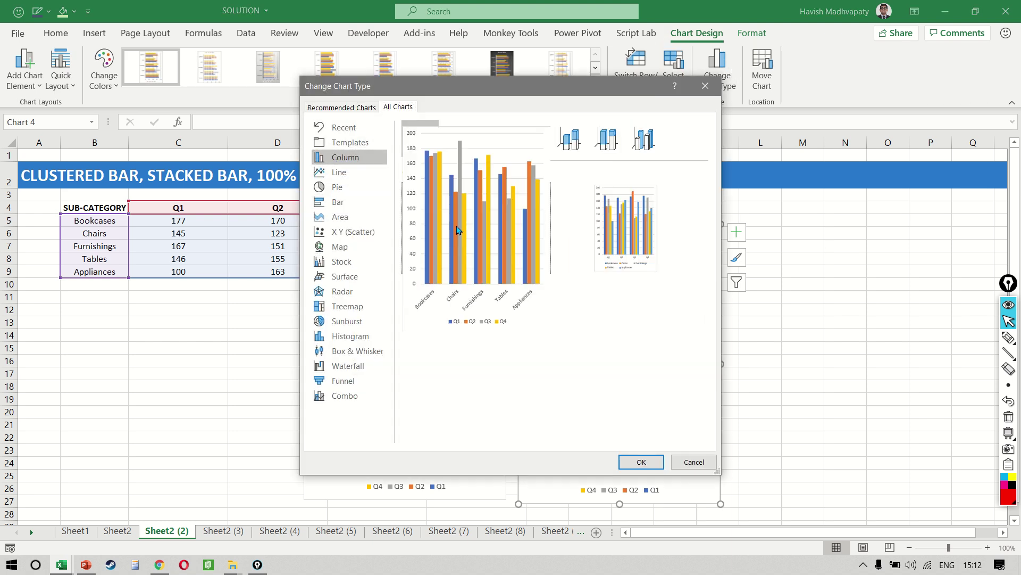
click(639, 459)
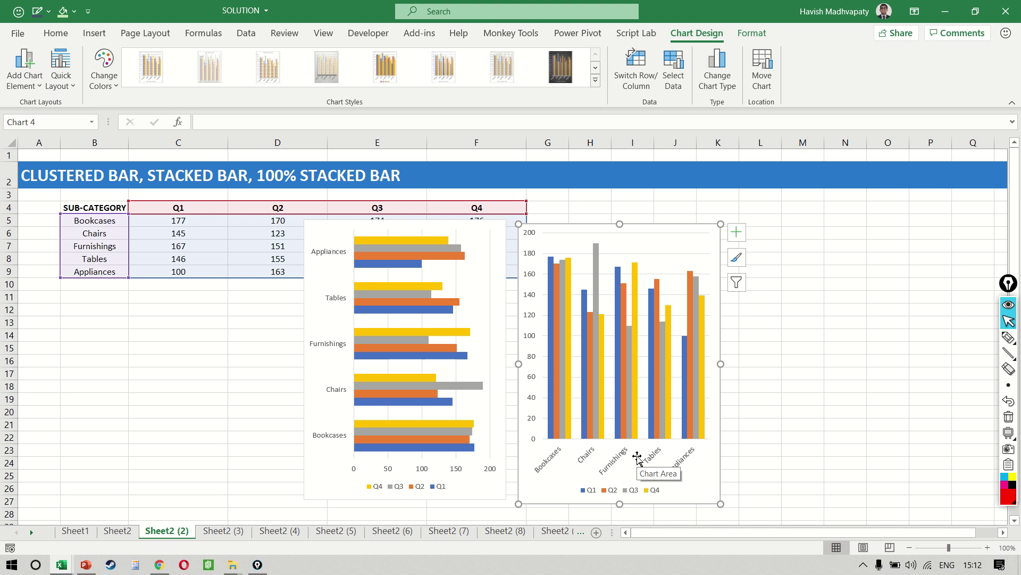
Outline the category labels of both the bar chart and the column chart with red annotation rectangles
click(504, 402)
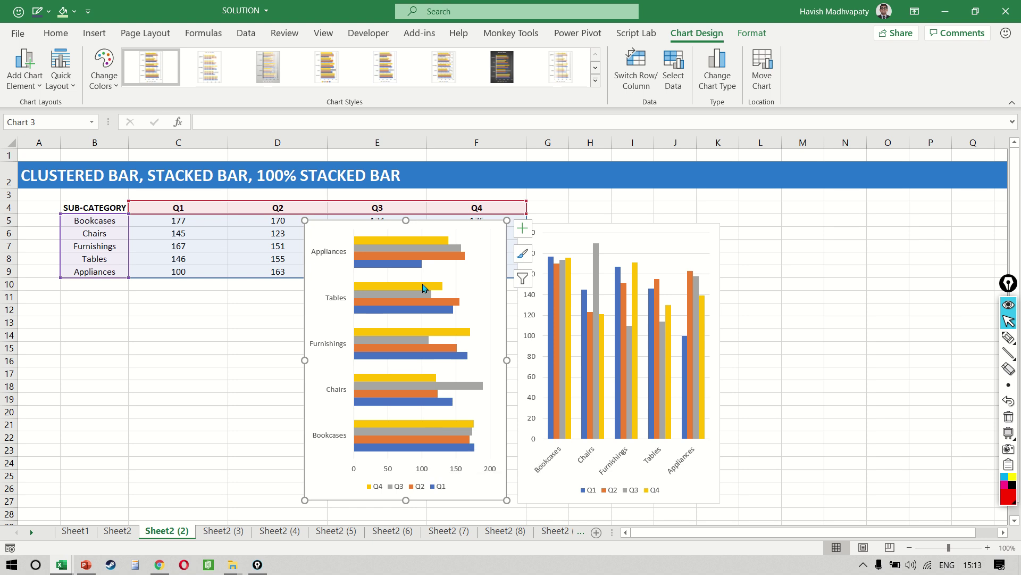
mouse_move(424, 288)
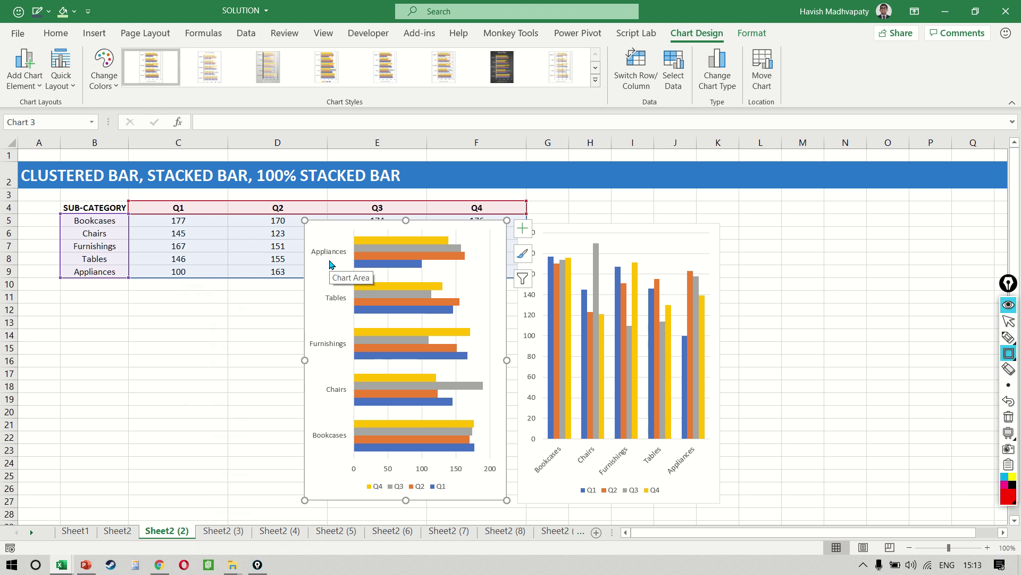
click(307, 248)
mouse_move(300, 241)
mouse_down()
mouse_move(375, 415)
mouse_move(358, 465)
mouse_up()
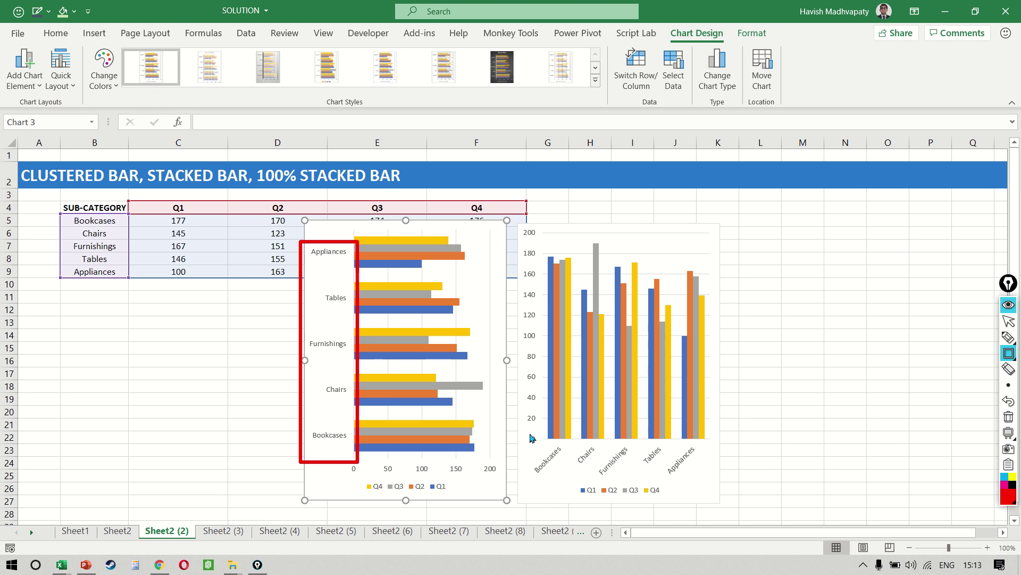
mouse_move(530, 437)
mouse_down()
mouse_move(544, 453)
mouse_move(708, 497)
mouse_move(718, 488)
mouse_up()
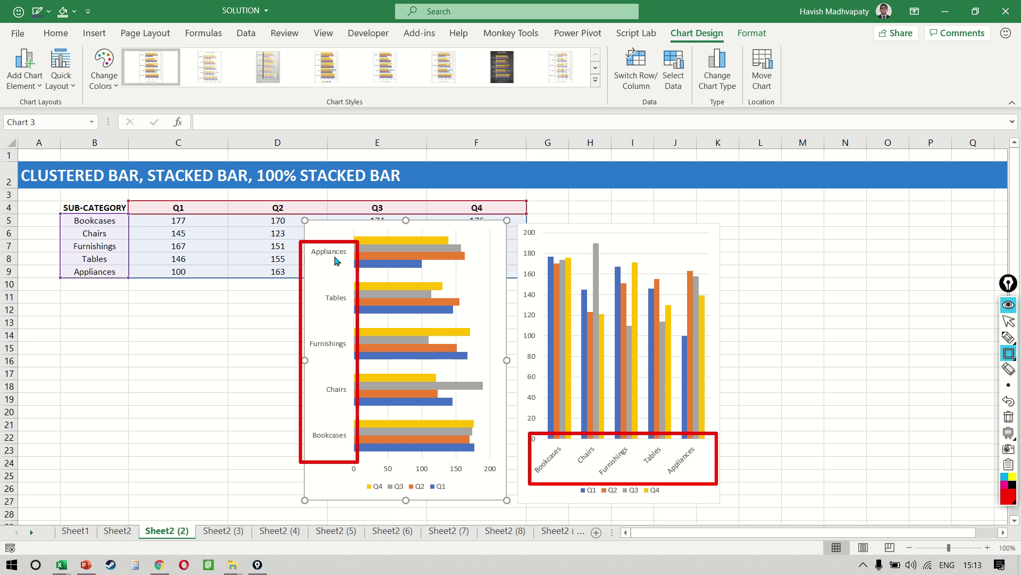
Delete the duplicated column chart
click(628, 229)
key(Delete)
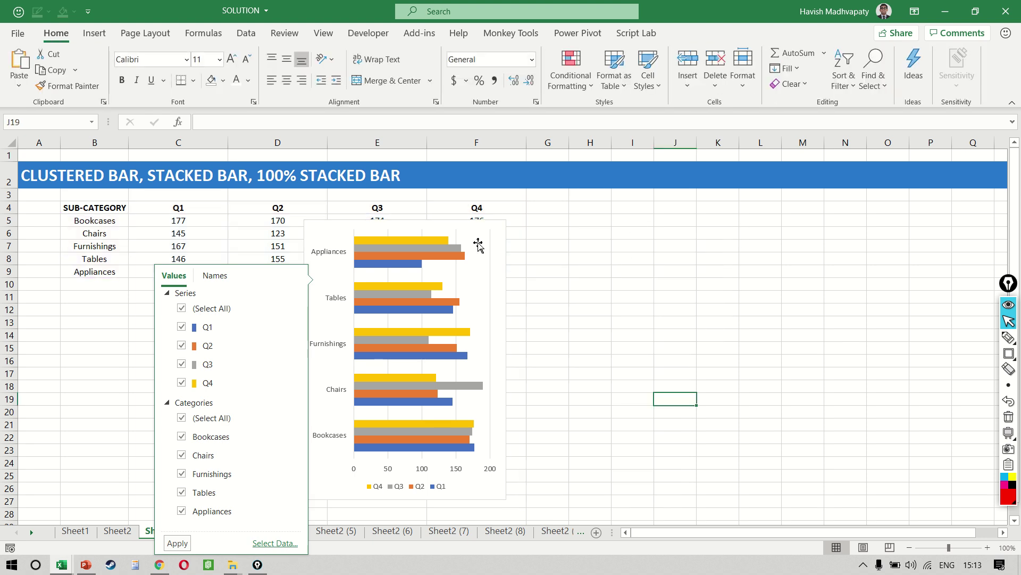
Change the original bar chart's type to Stacked Bar and widen it to about column J
click(463, 234)
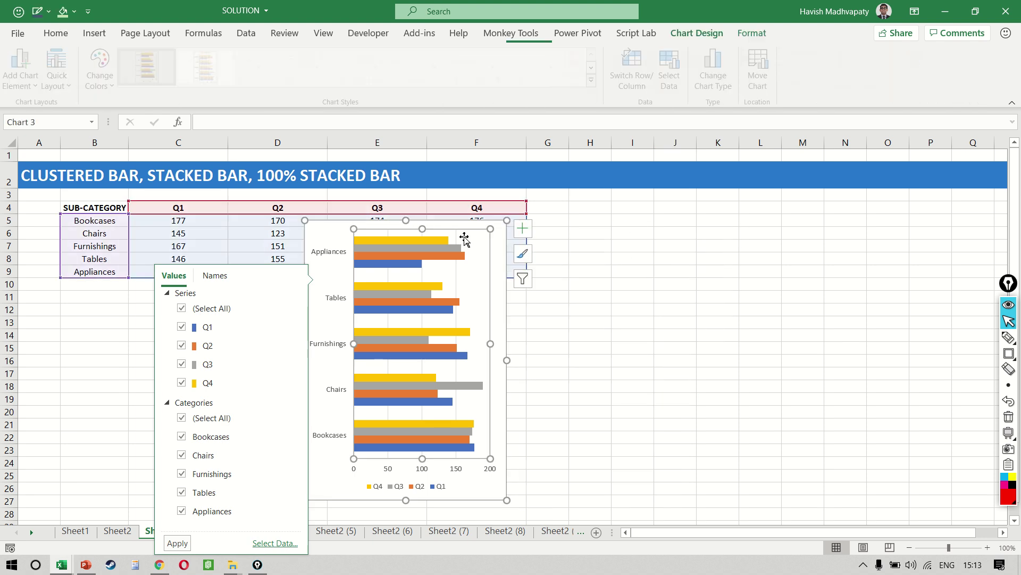
click(507, 259)
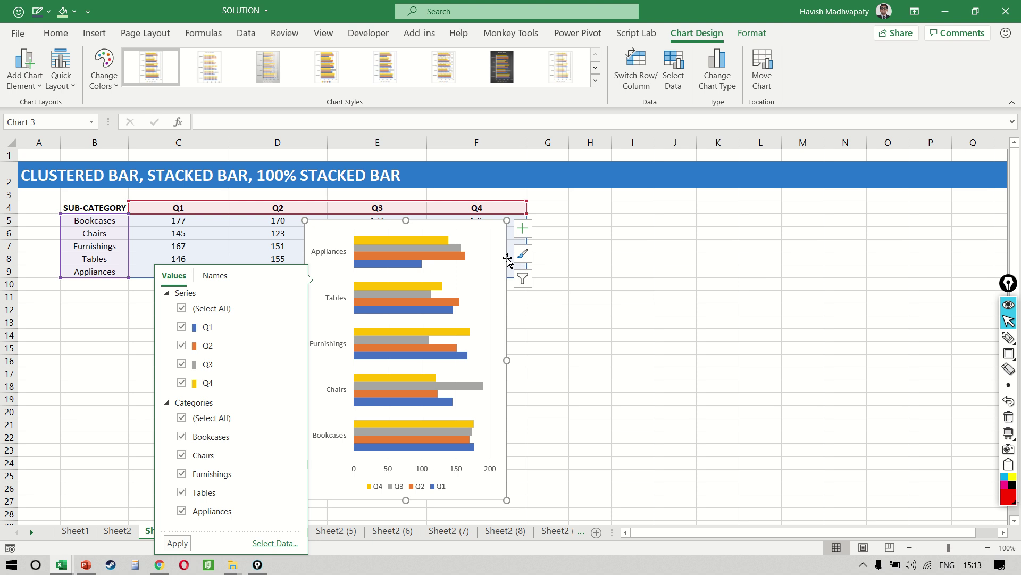
click(728, 80)
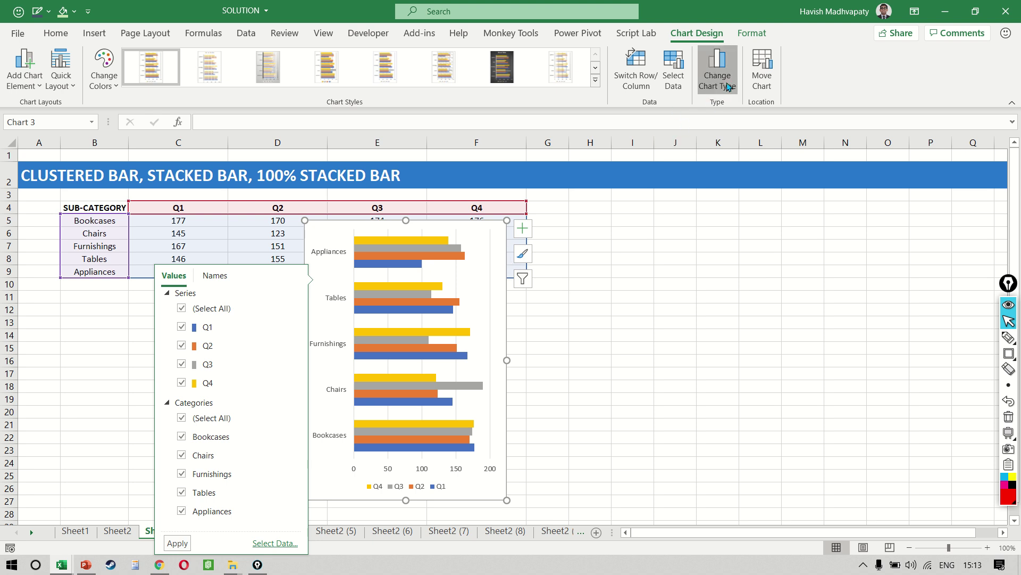
click(453, 134)
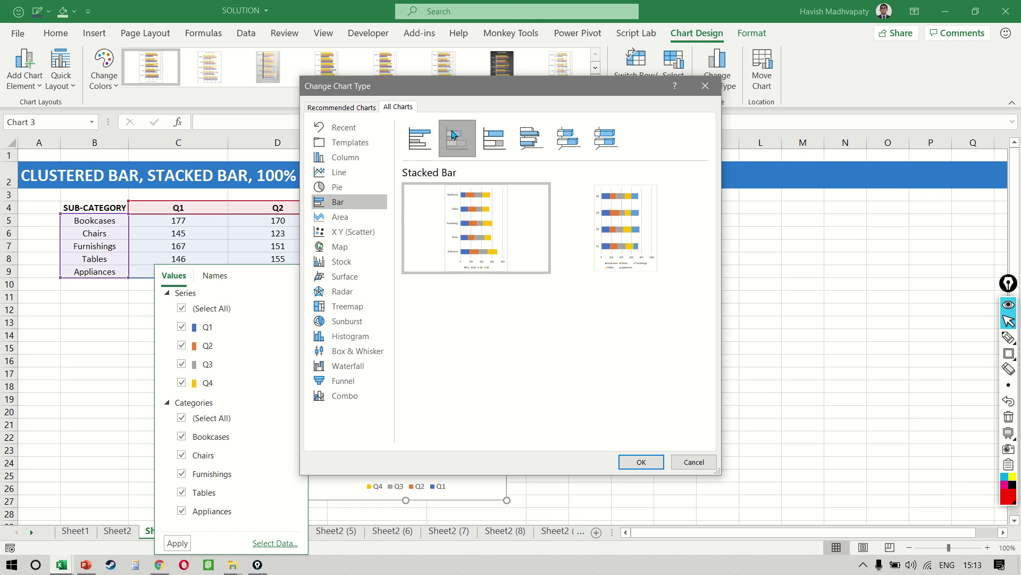
mouse_move(484, 269)
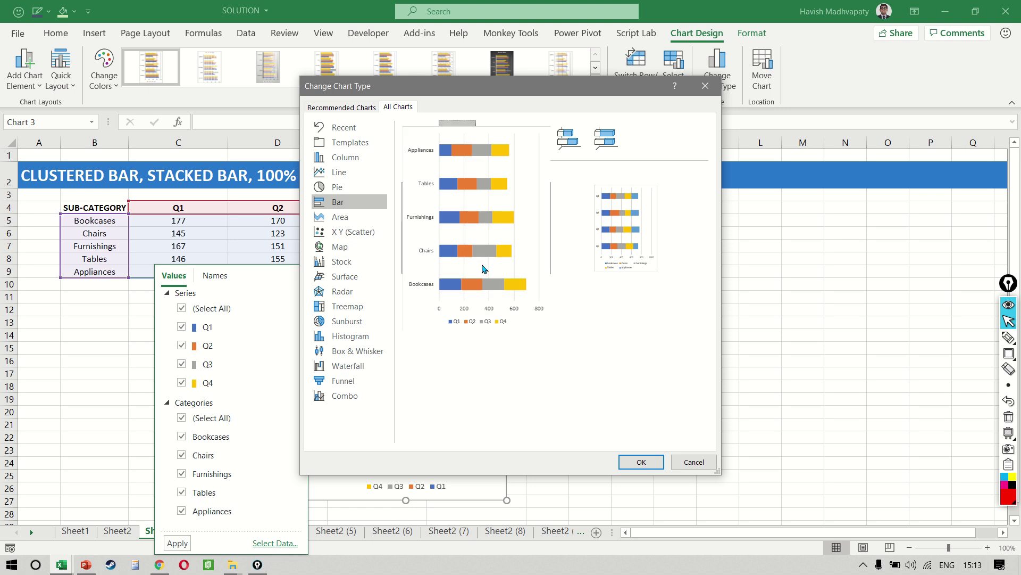
click(639, 461)
drag(507, 360, 668, 387)
Change the stacked bar chart's type to 100% Stacked Bar
click(717, 69)
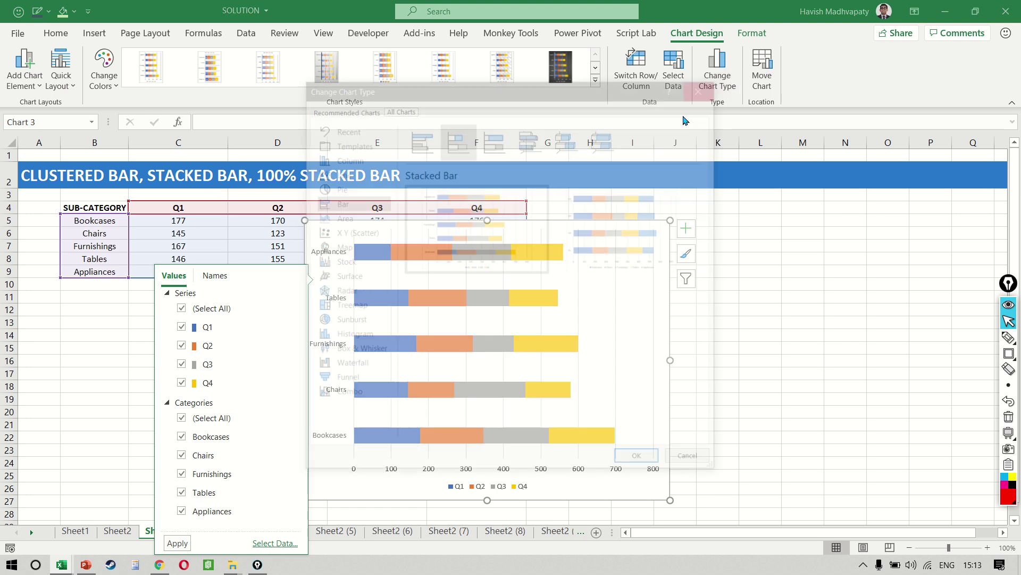
click(495, 137)
mouse_move(476, 230)
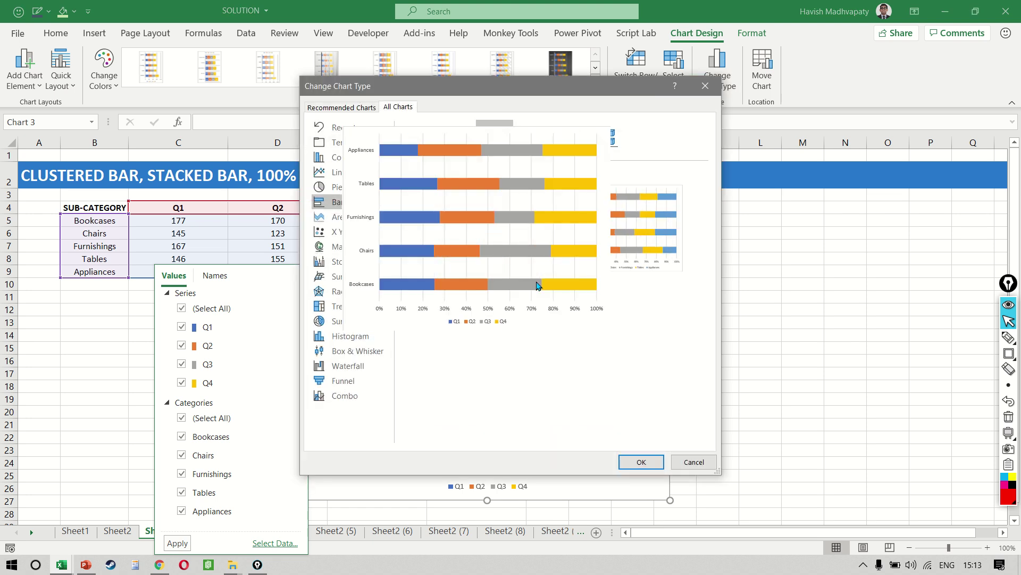
click(638, 470)
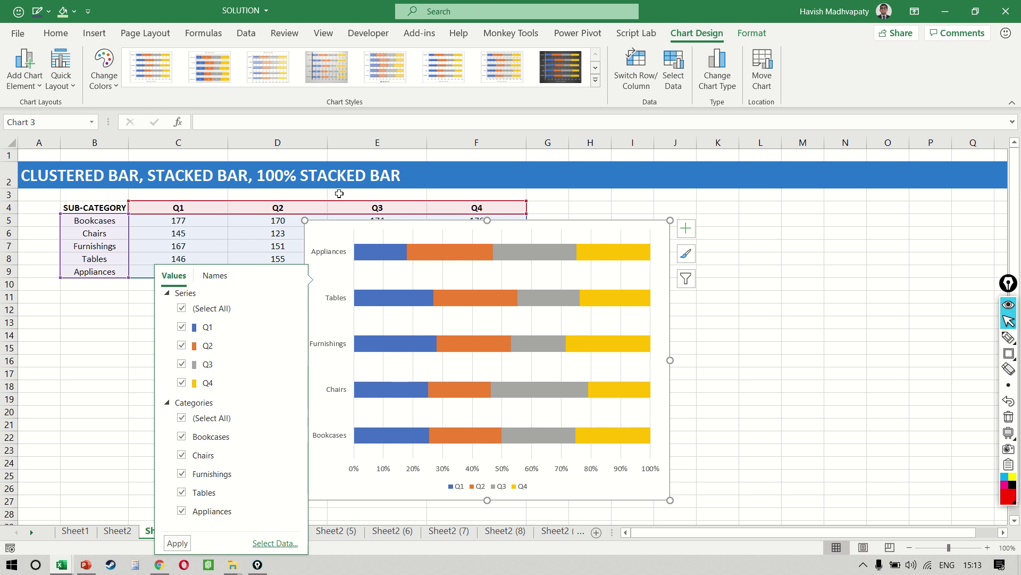
Add centered data labels to all series of the 100% stacked bar chart
click(18, 62)
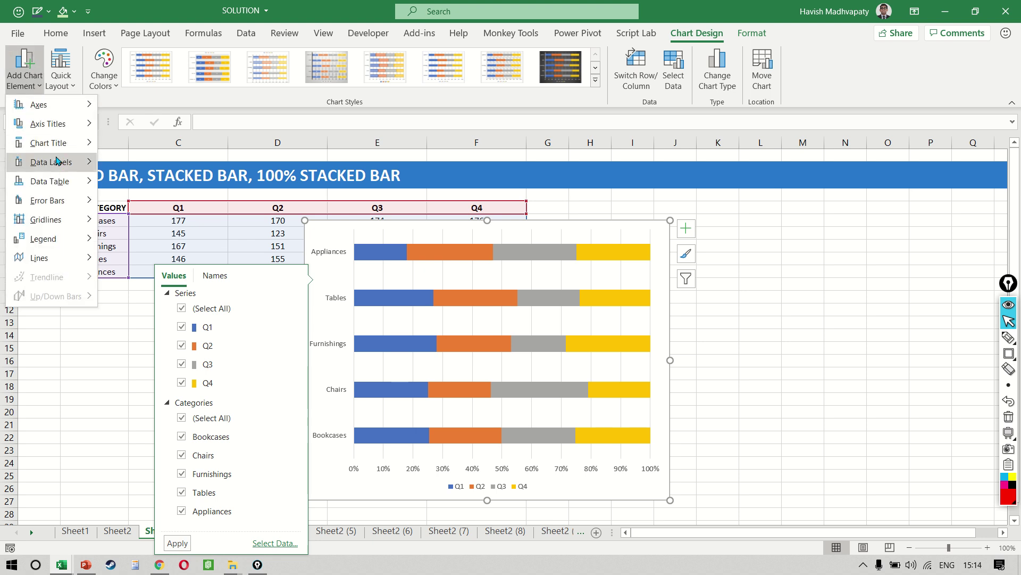
mouse_move(58, 162)
click(152, 202)
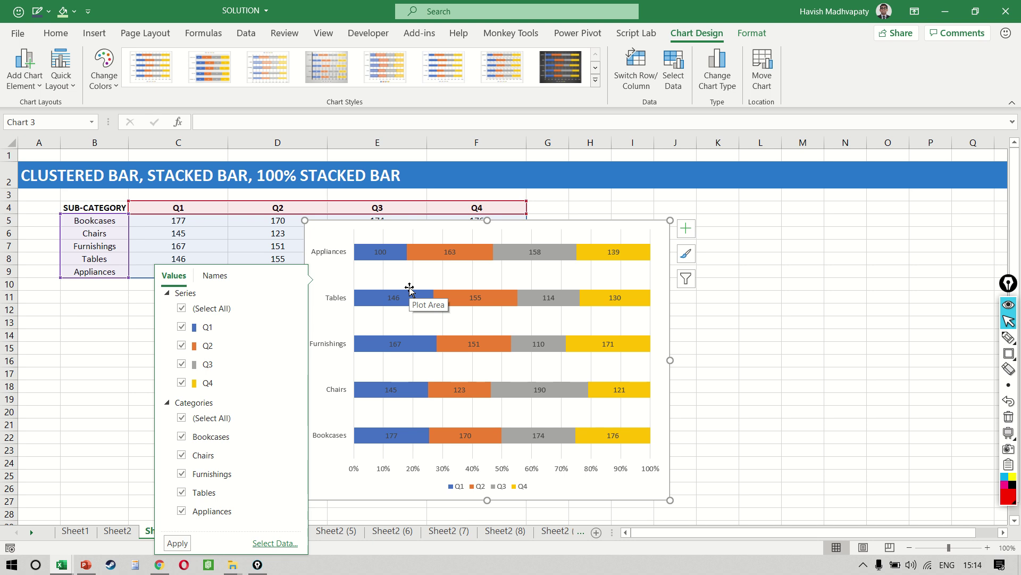
click(798, 363)
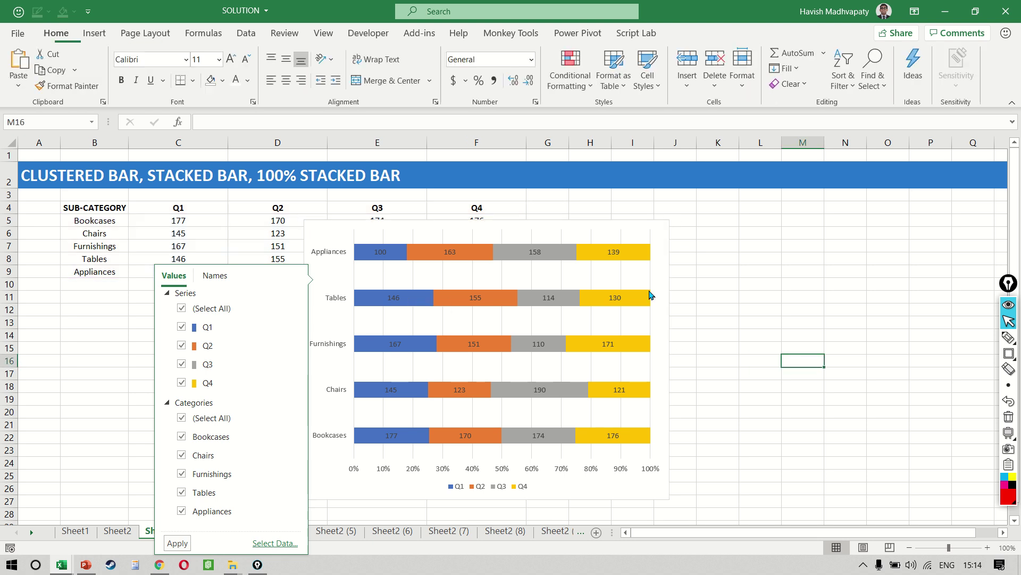
Apply the white-filled, green-outlined shape style to the Q4 data labels and make them bold
click(611, 258)
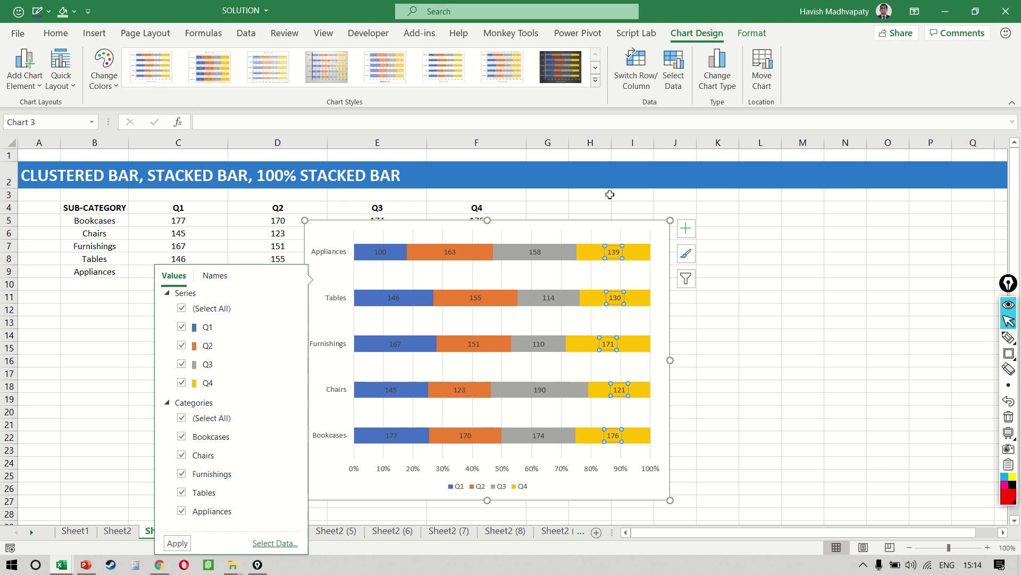
click(763, 40)
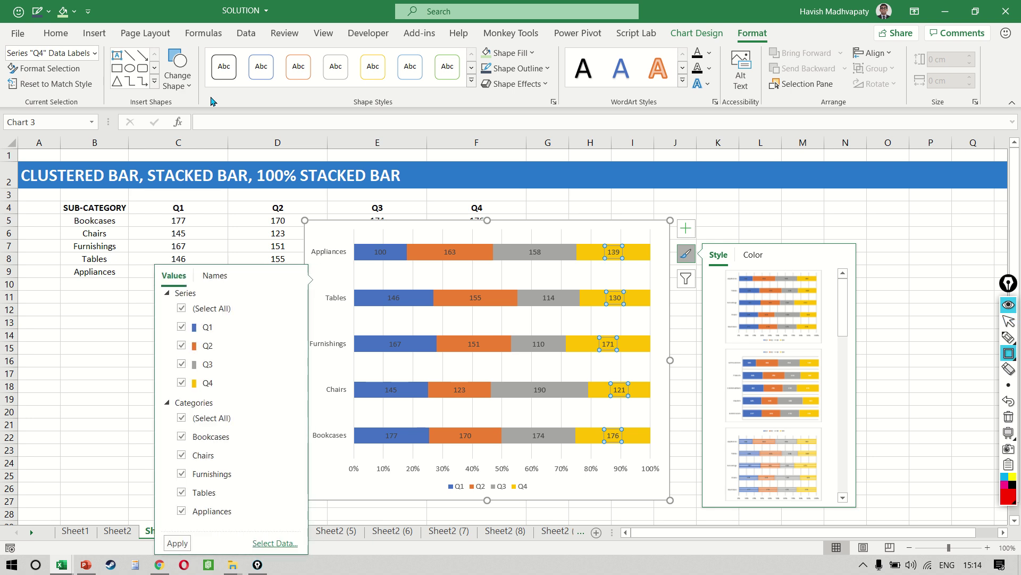
drag(210, 98, 469, 48)
key(Escape)
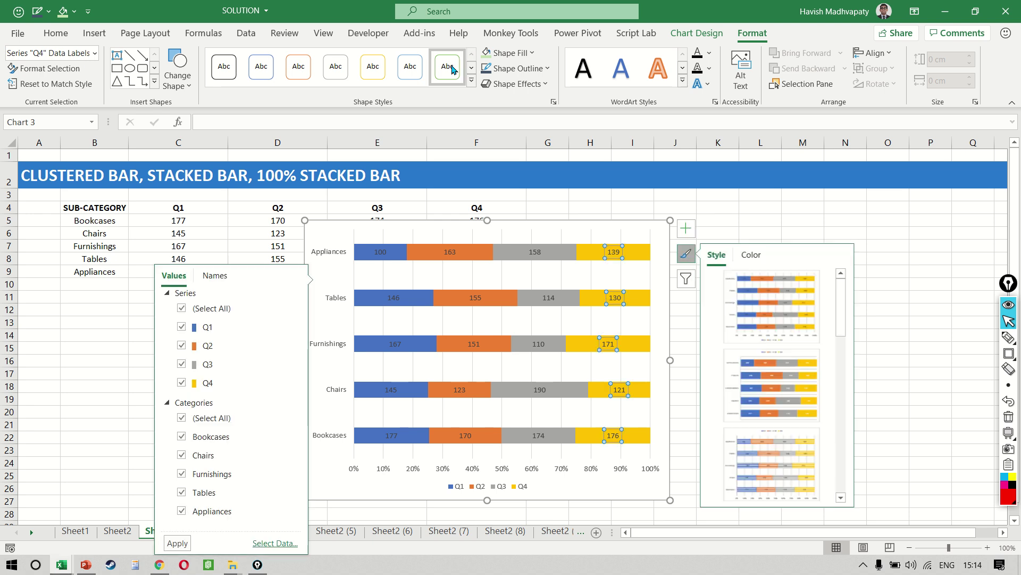
click(452, 70)
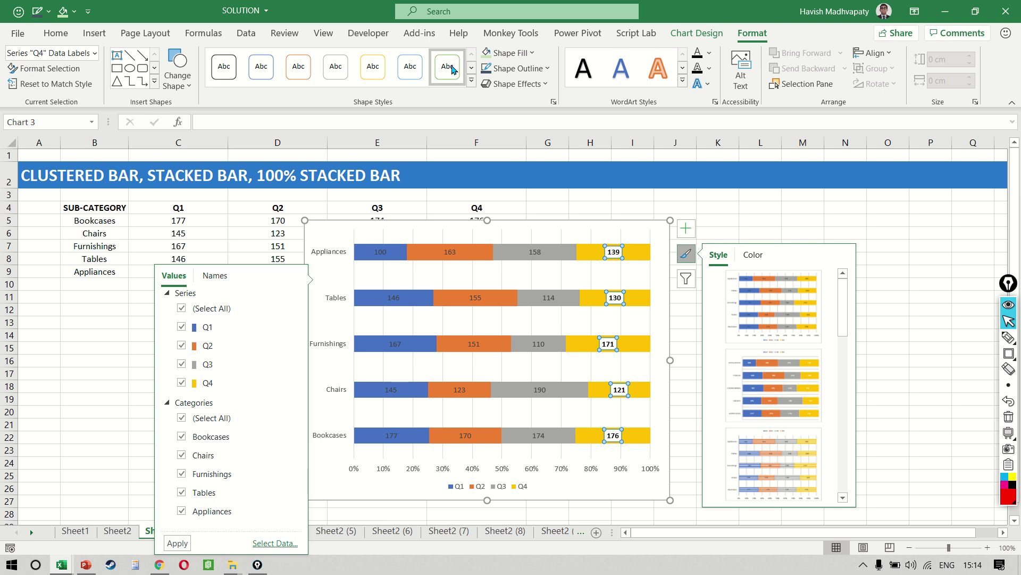
Set the font size of the Q4 data labels to 12 and deselect the chart
click(56, 33)
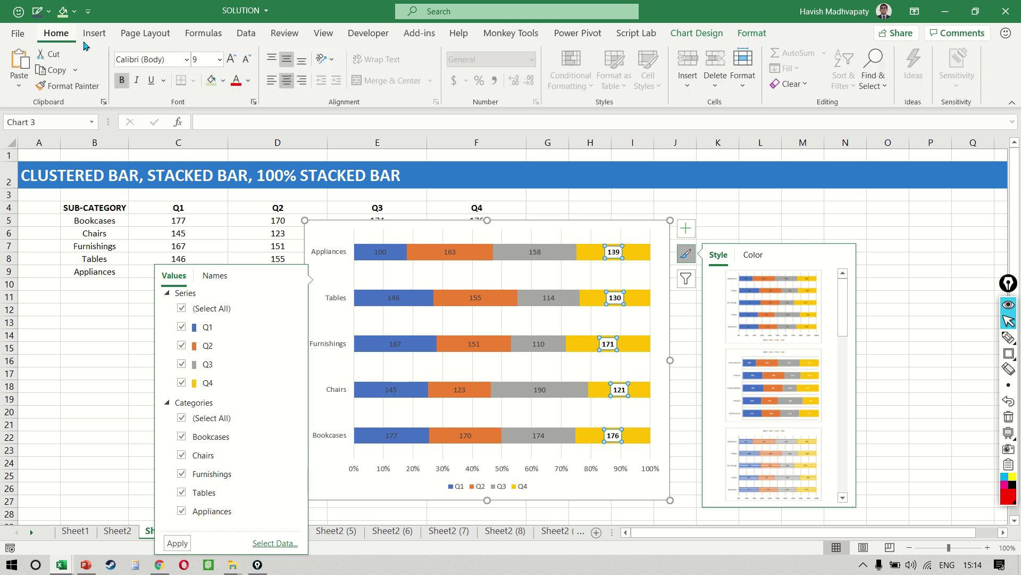
text(12)
key(Return)
click(809, 210)
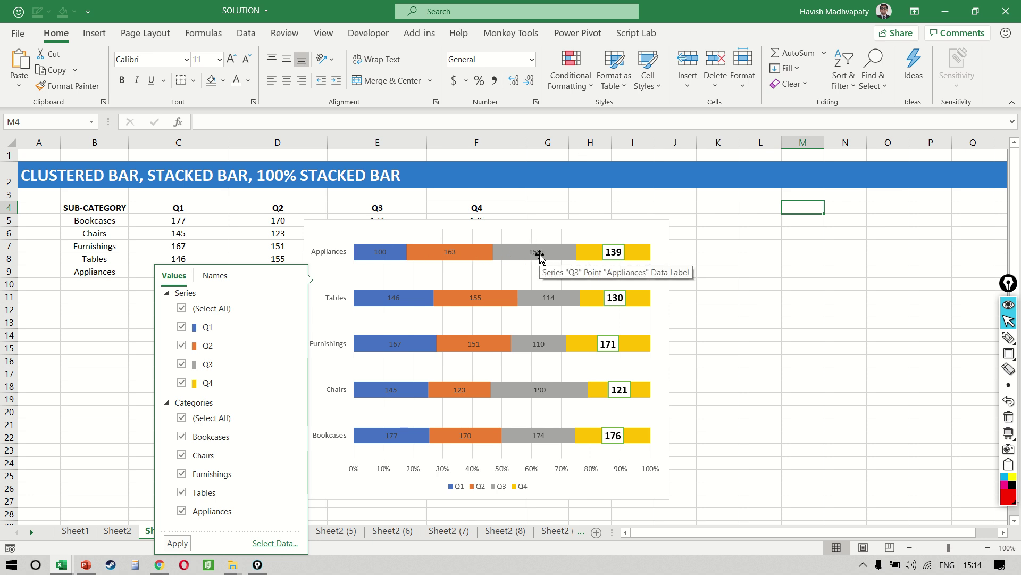
Try to copy the Q4 data labels' formatting onto the Q3 data labels with Format Painter
click(611, 254)
click(610, 253)
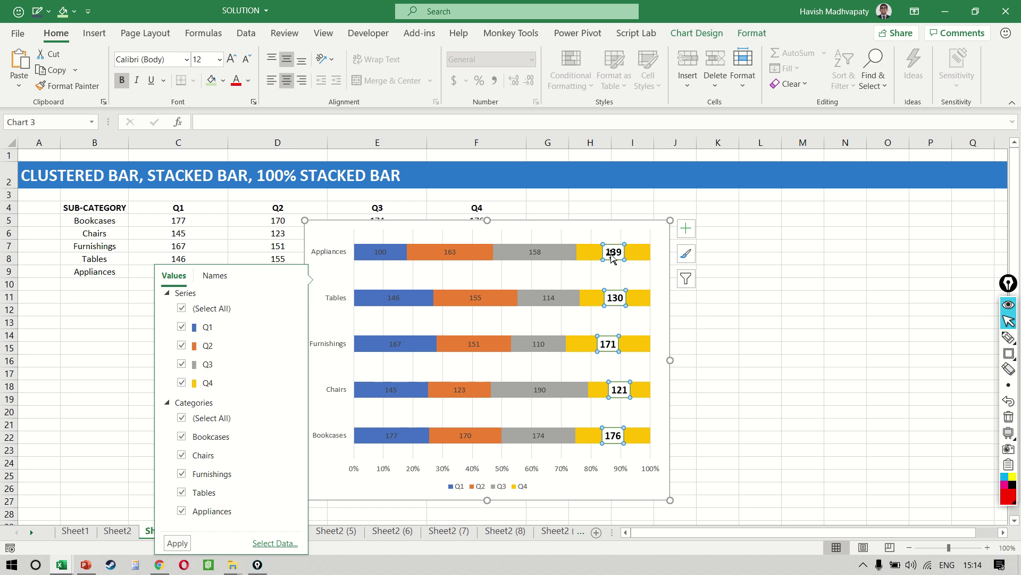
click(59, 87)
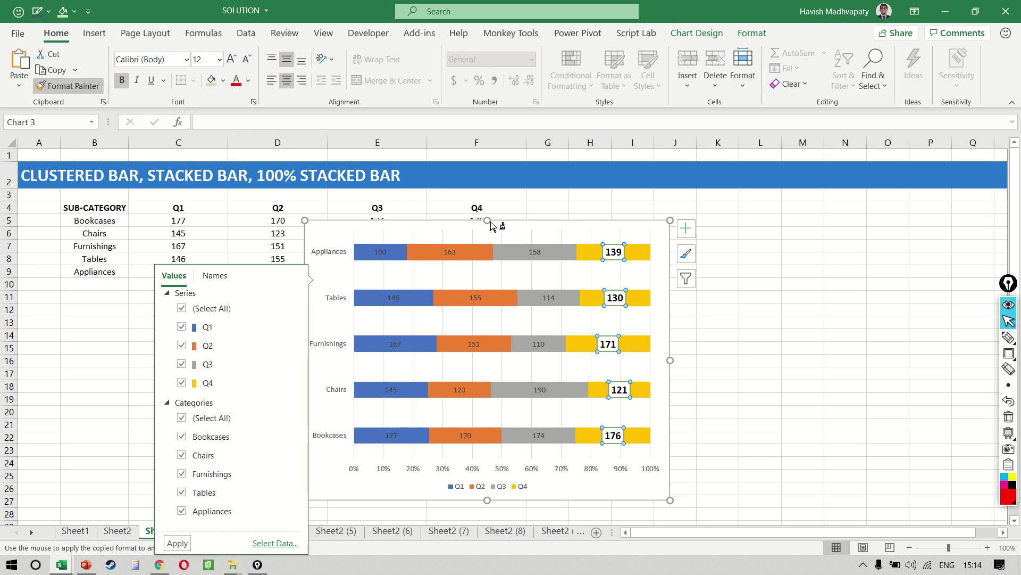
click(537, 255)
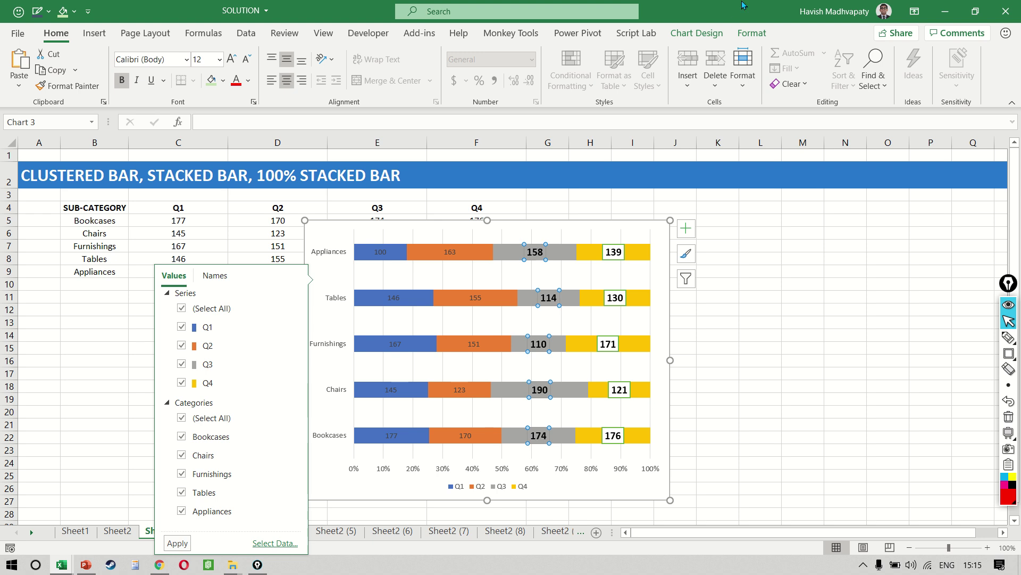
Give the Q3 data labels the green-outlined shape style with bold text at font size 12
click(752, 33)
click(448, 69)
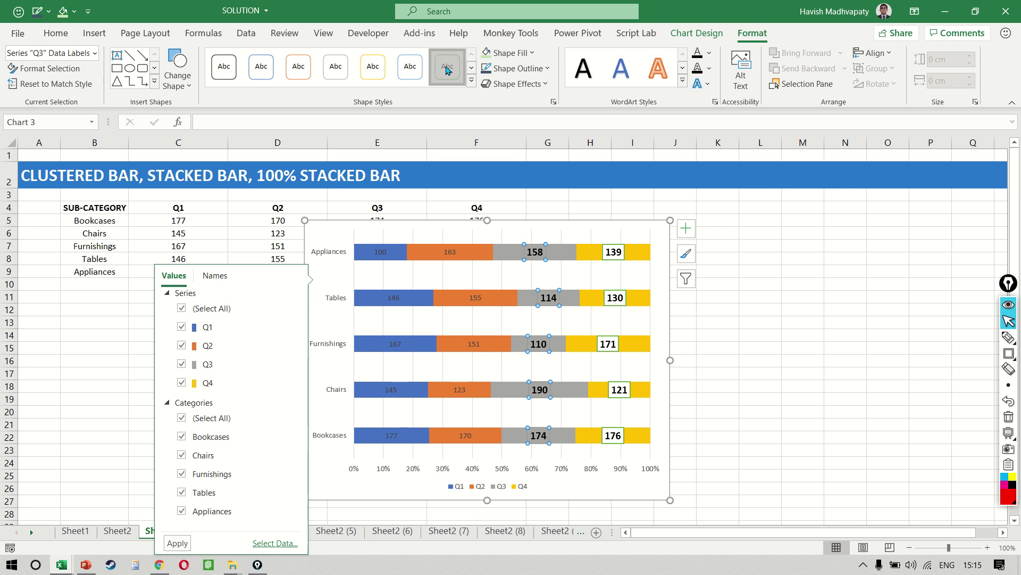
click(56, 33)
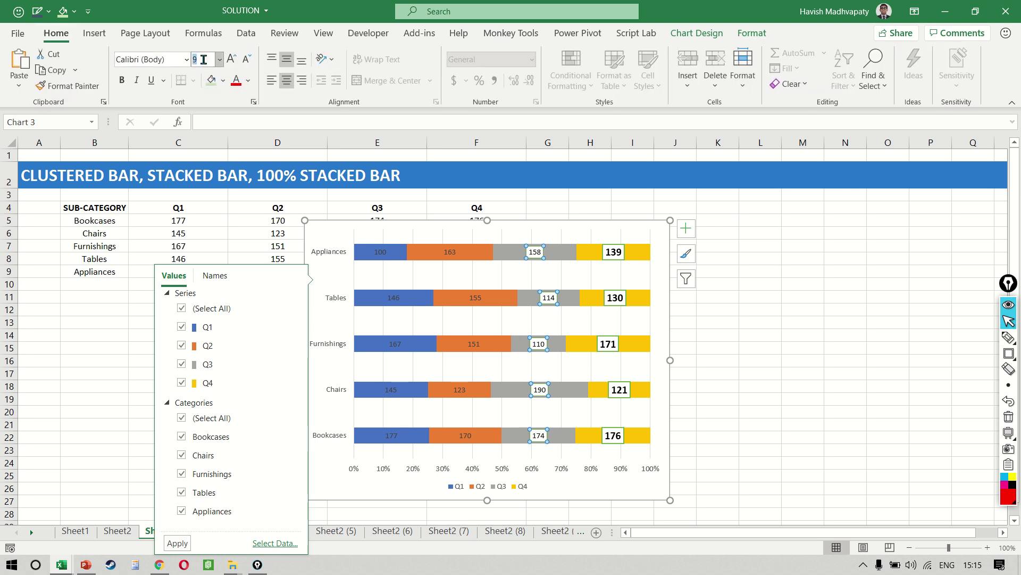
key(Return)
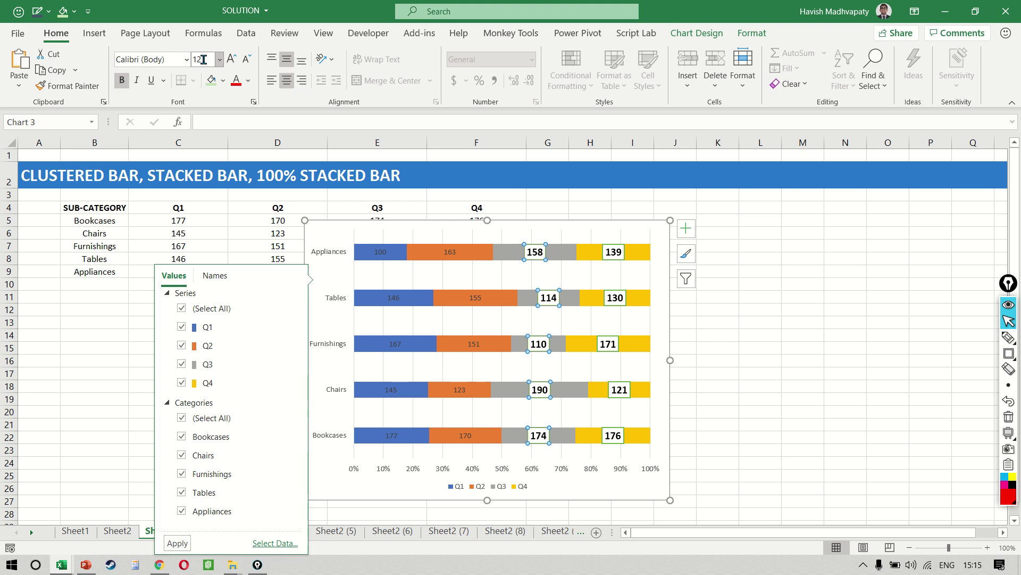
Give the Q2 data labels the gold-outlined shape style with bold text at font size 12, and deselect the chart
click(454, 251)
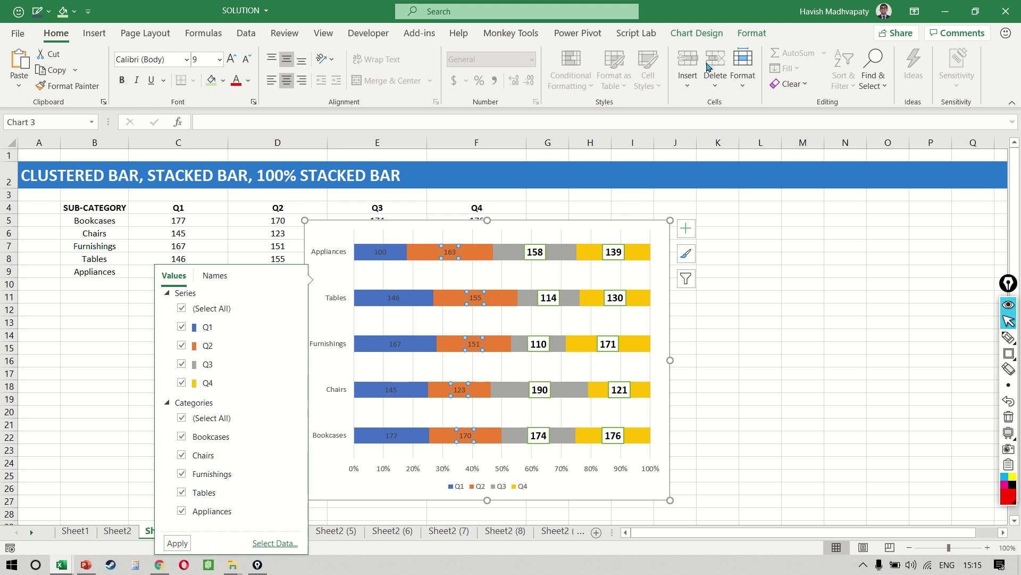
click(752, 32)
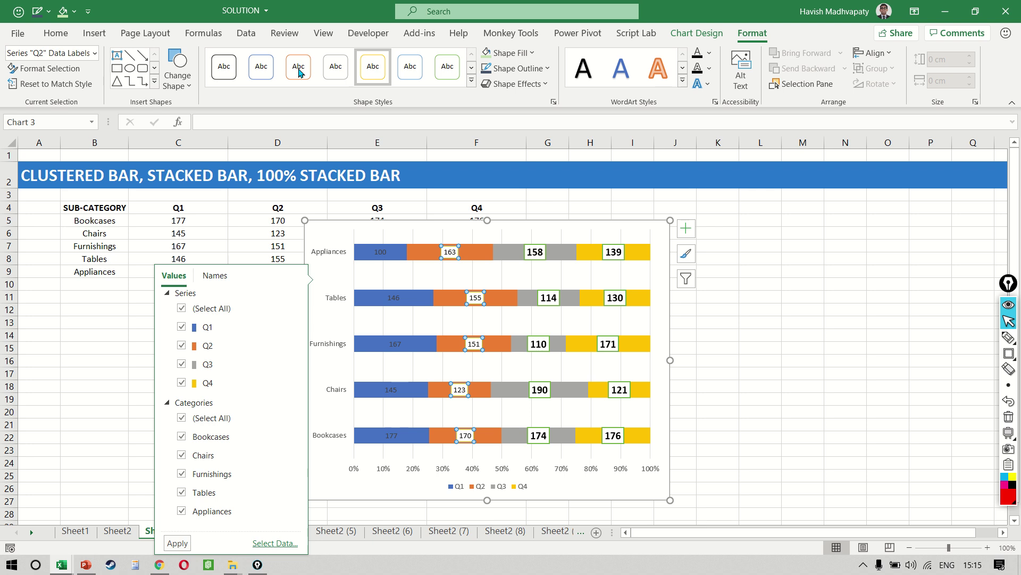
click(56, 33)
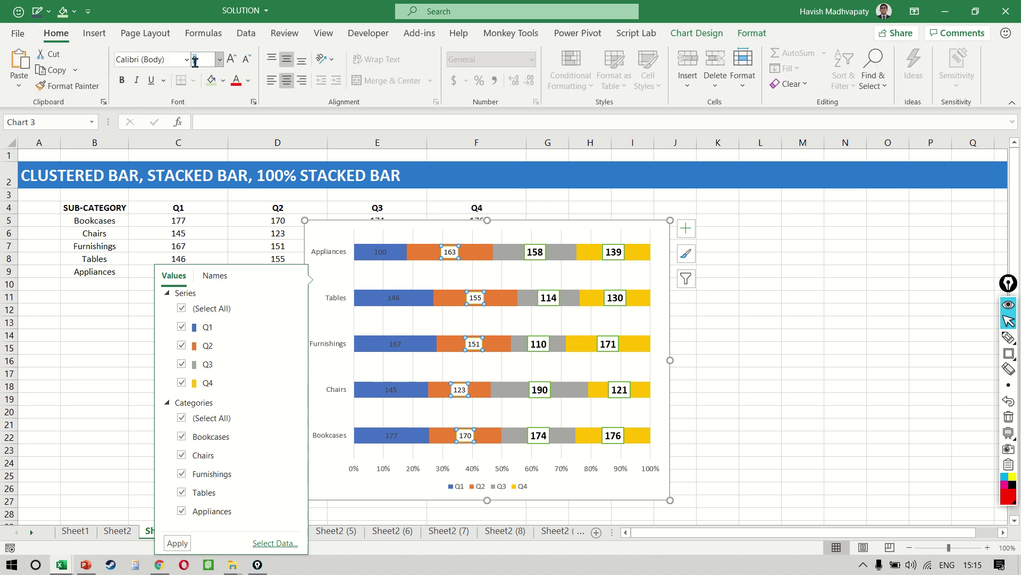
text(12)
key(Return)
key(ctrl+b)
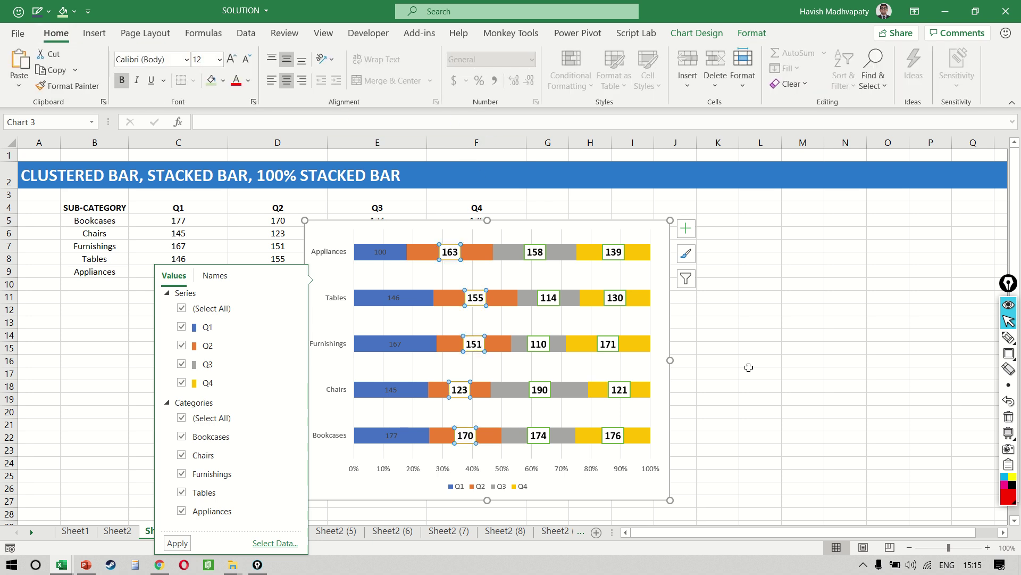
click(784, 402)
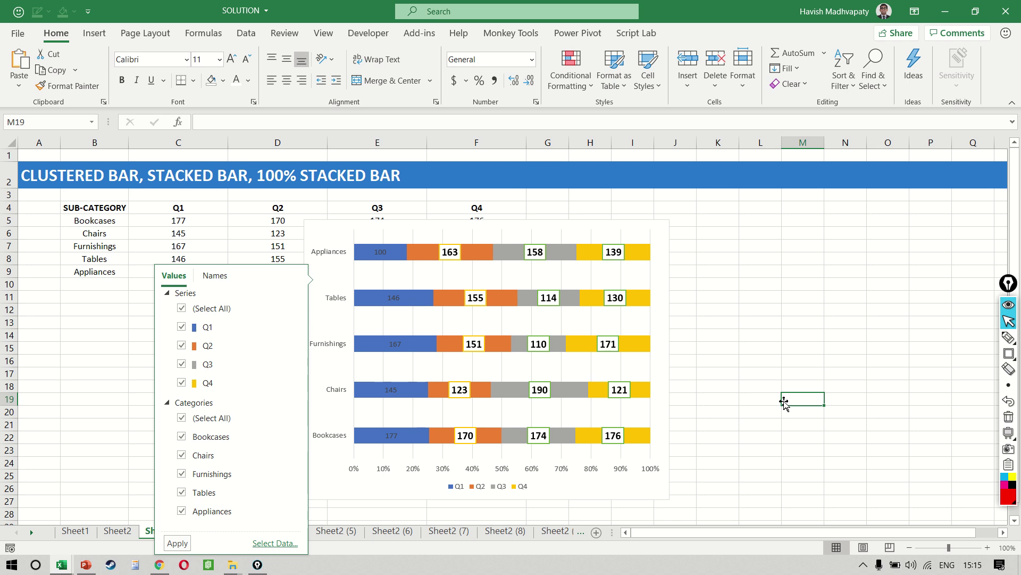